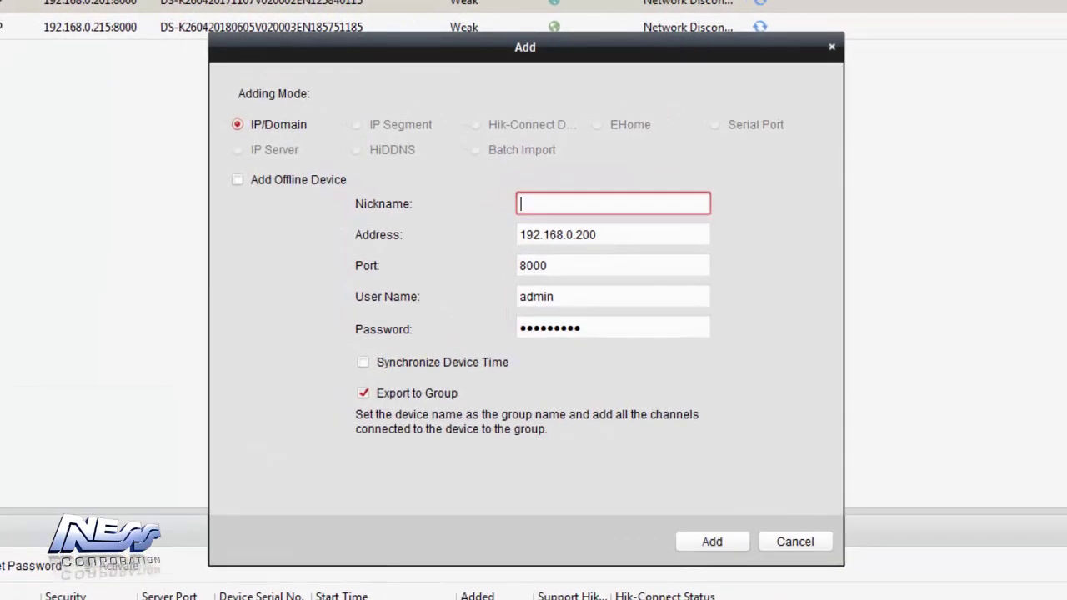
Step: Add the device at 192.168.0.200 with the nickname Lift 1 and device time synchronization enabled
type("Lift 1")
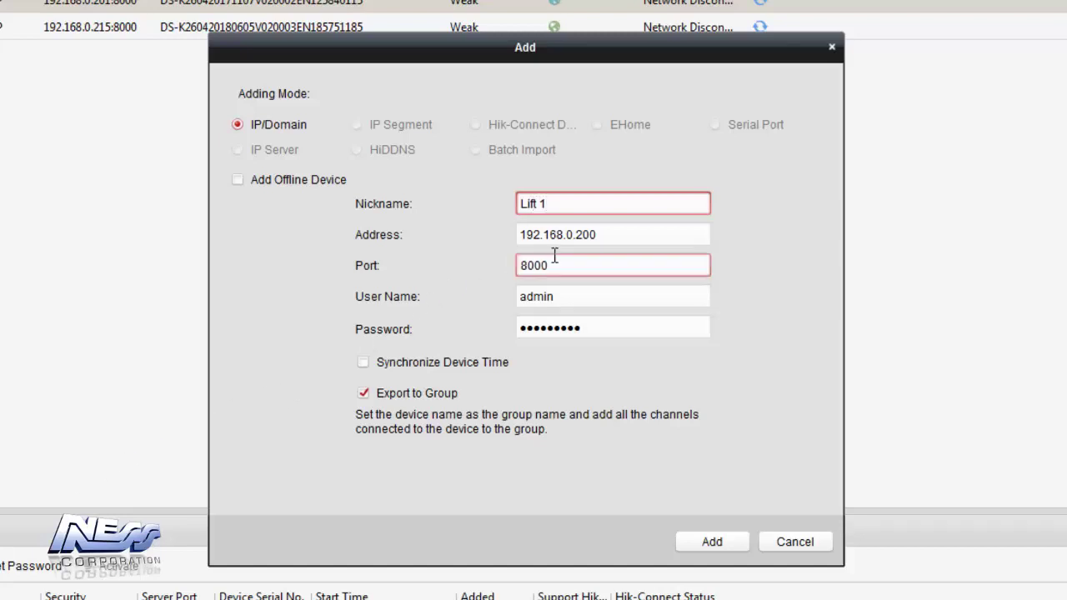
left_click(363, 364)
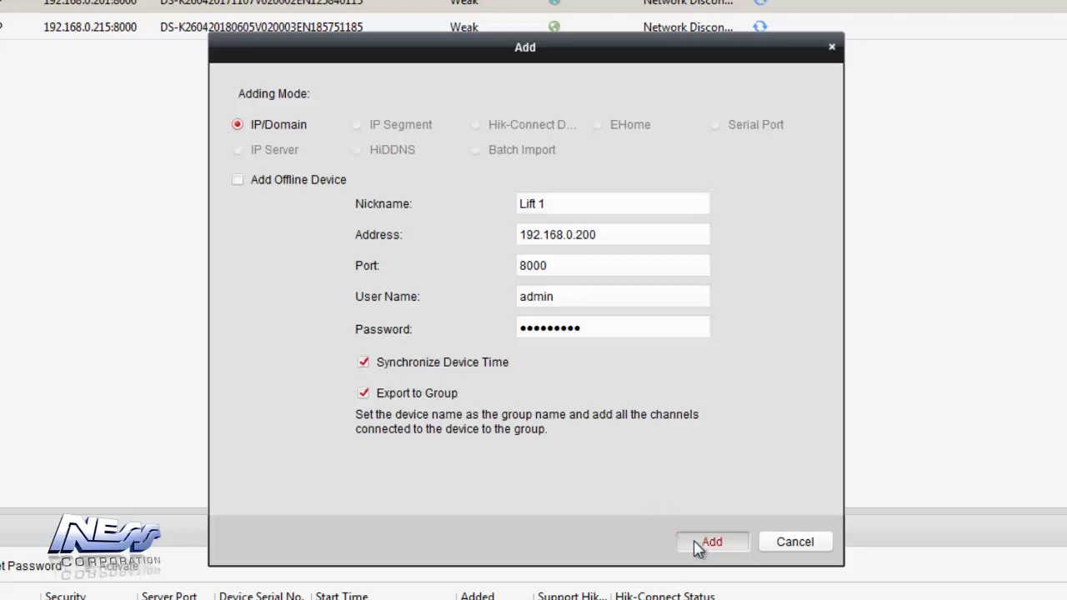
left_click(707, 542)
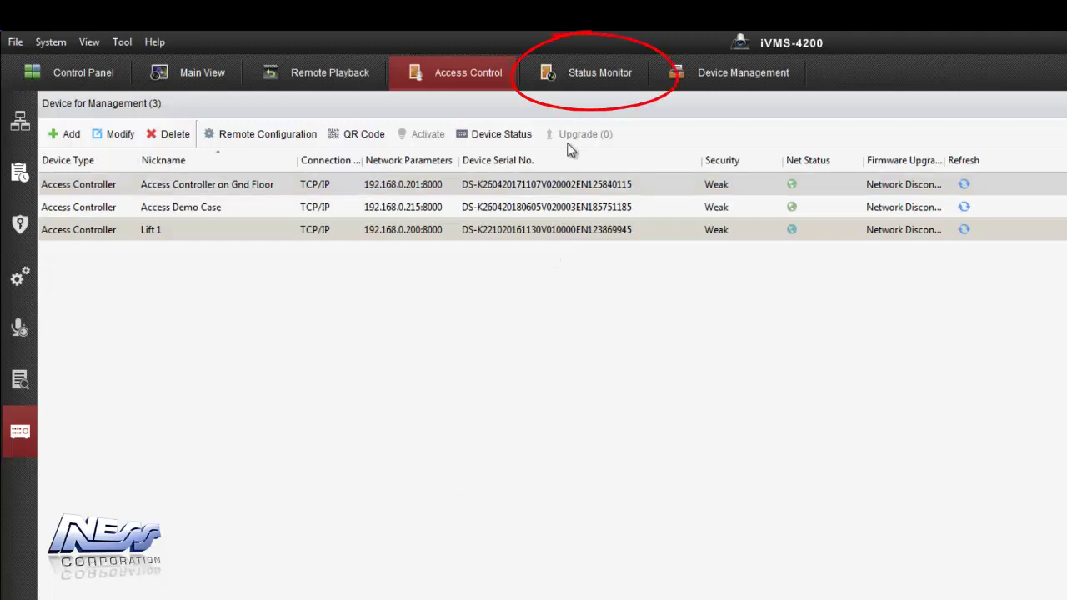
Step: View the door status of the ground-floor access controller group and the Demo Access Controller group
left_click(589, 72)
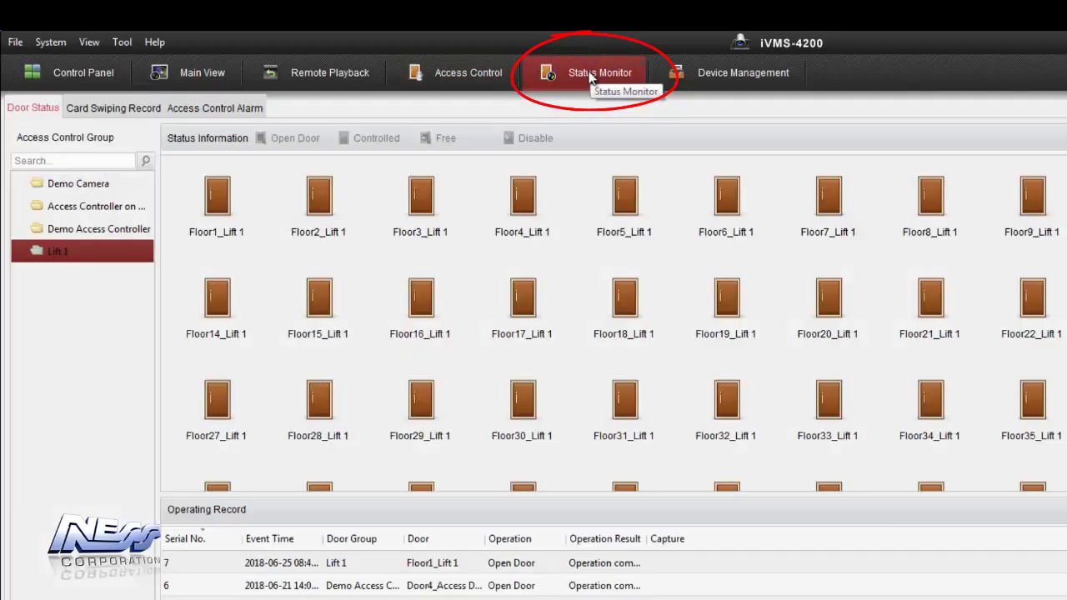
left_click(75, 209)
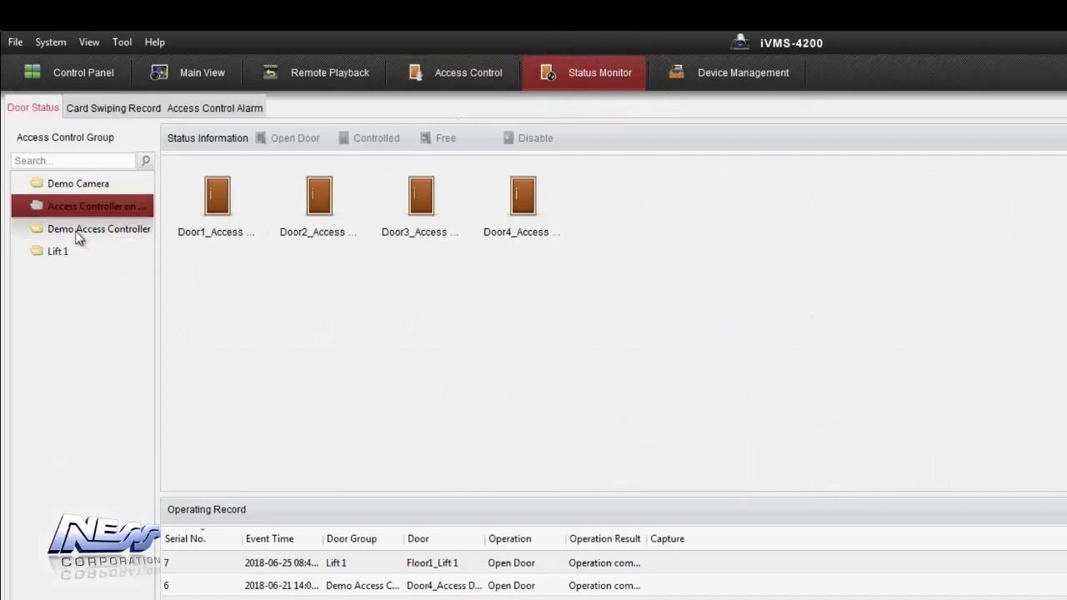
left_click(76, 237)
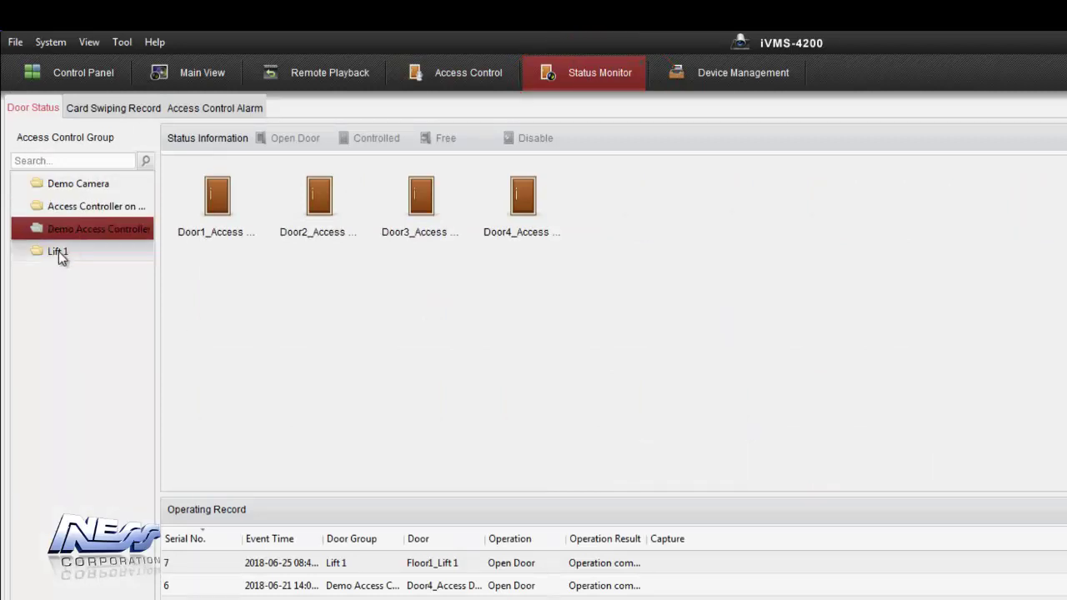
Step: Remotely open the Floor3_Lift 1 door in the Lift 1 group
left_click(58, 251)
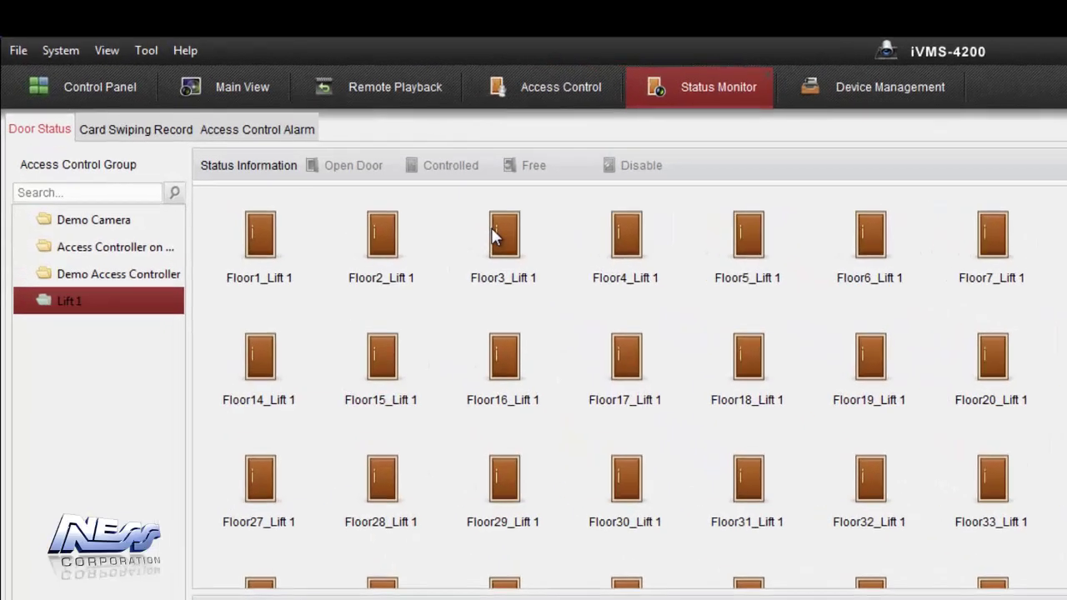
left_click(500, 239)
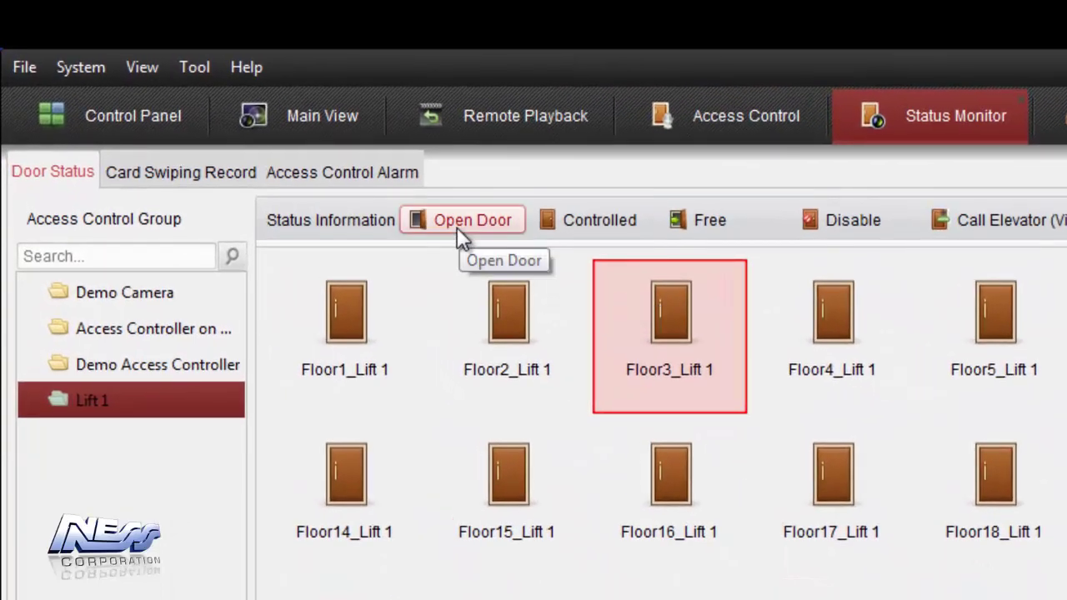
left_click(457, 226)
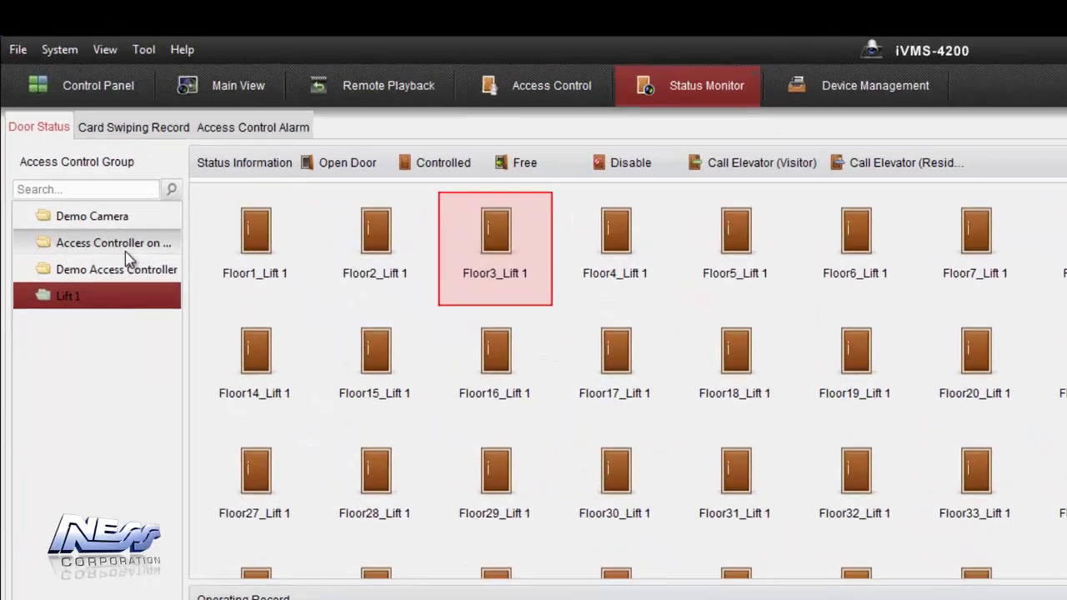
Step: Compare the doors of the ground-floor and Demo Access Controller groups with the floors of the Lift 1 group
left_click(72, 144)
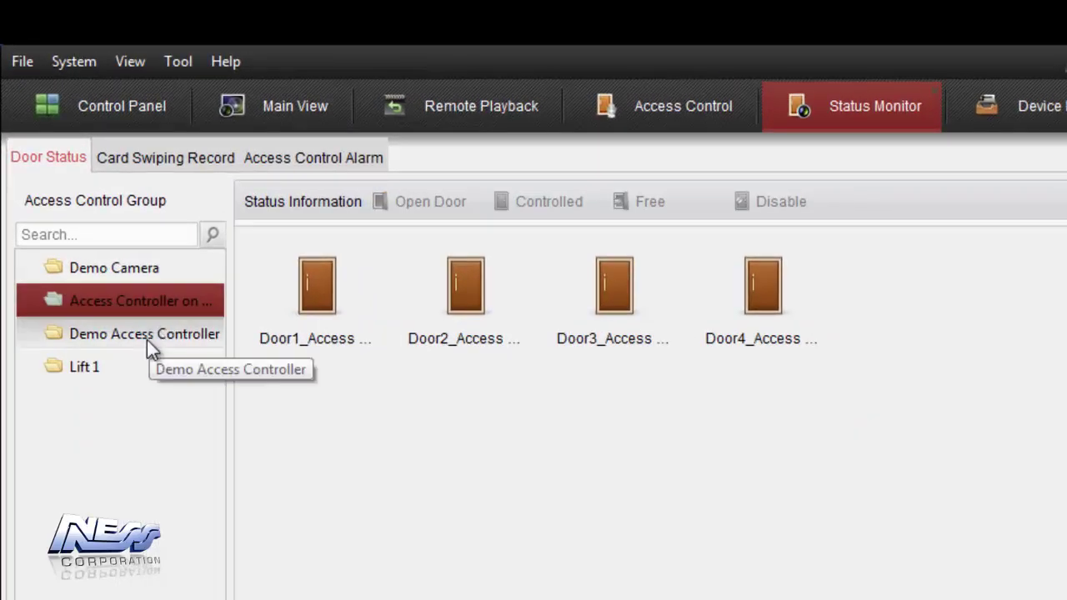
left_click(146, 339)
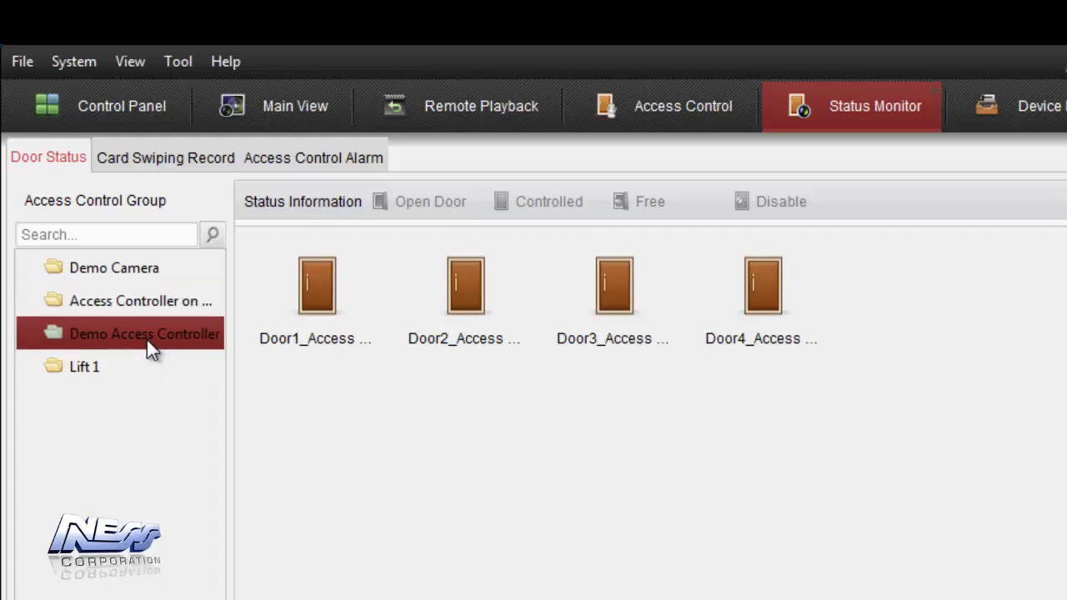
left_click(91, 376)
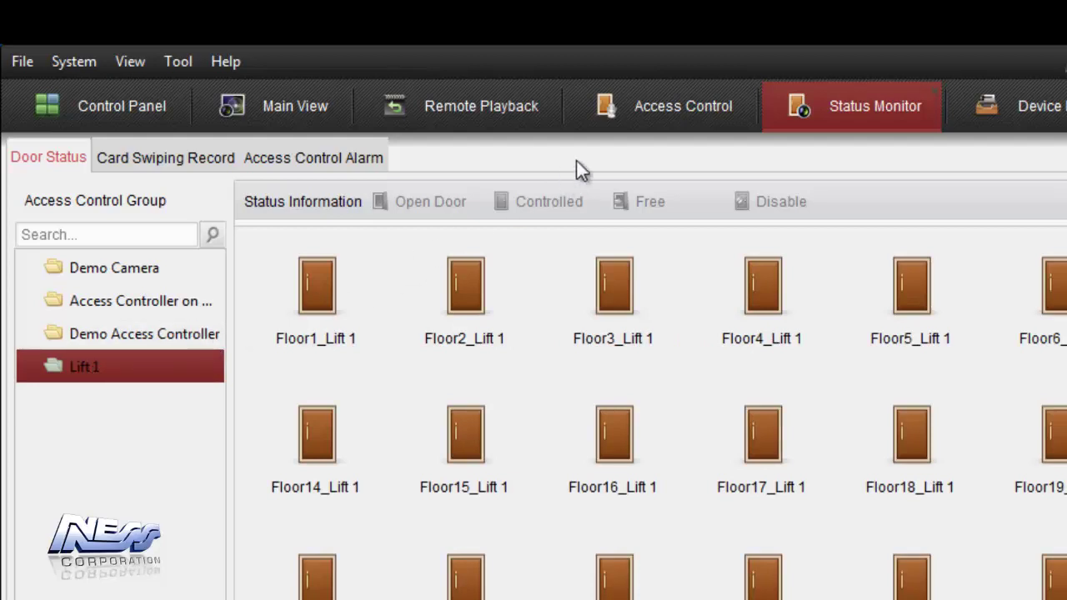
Step: Start a new access control permission and expand the Lift 1 floors among its available access control points
left_click(654, 117)
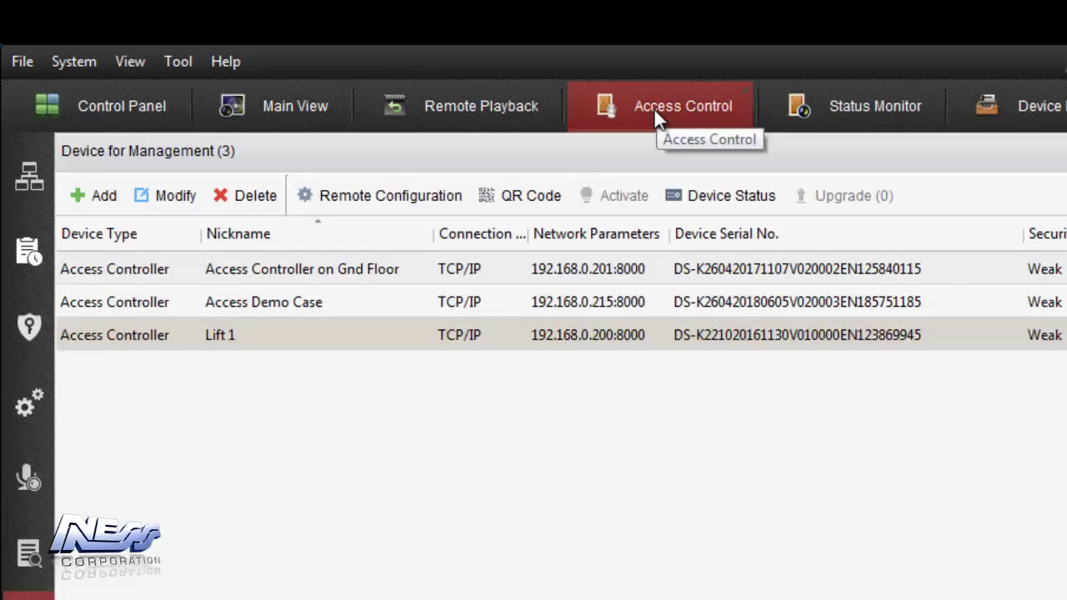
left_click(29, 333)
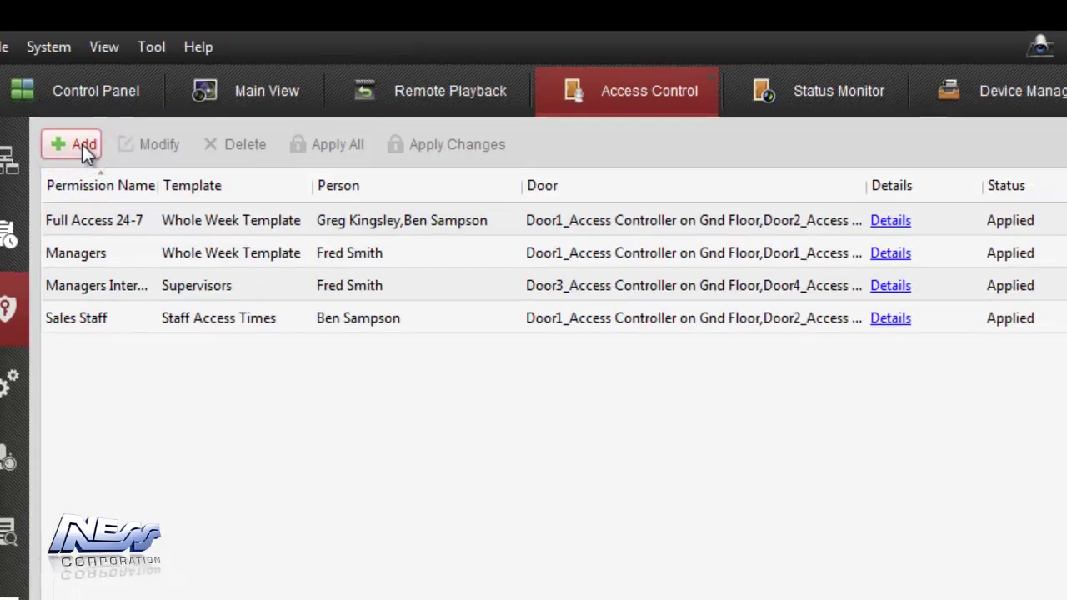
left_click(109, 161)
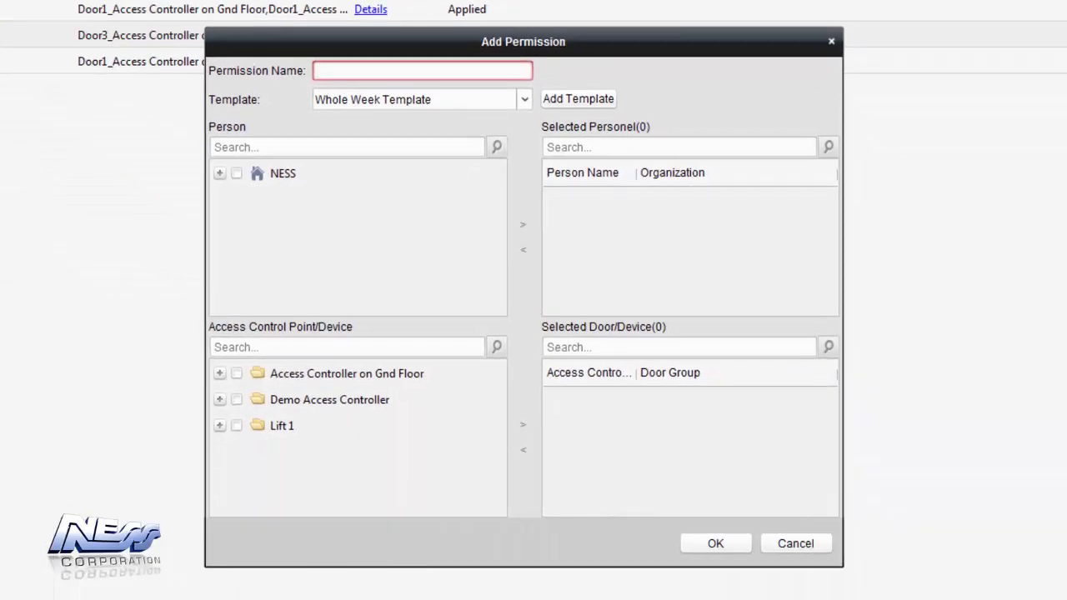
left_click(219, 426)
left_click(220, 426)
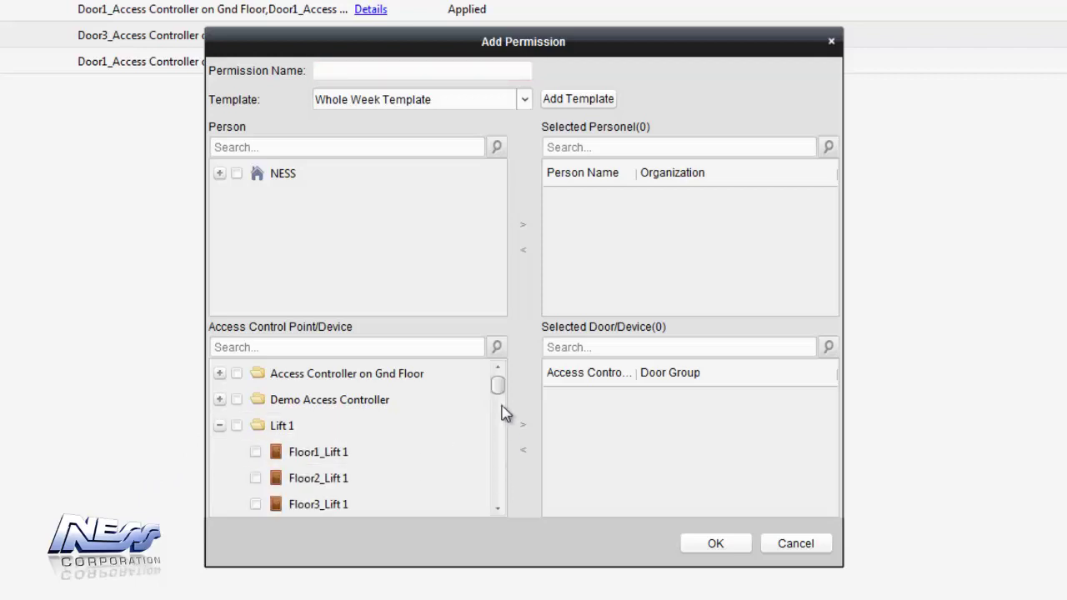
mouse_move(498, 390)
left_mouse_down()
mouse_move(501, 411)
mouse_move(499, 383)
left_mouse_up()
Step: Name the new permission "Levels 1, 2 & 5"
left_click(359, 70)
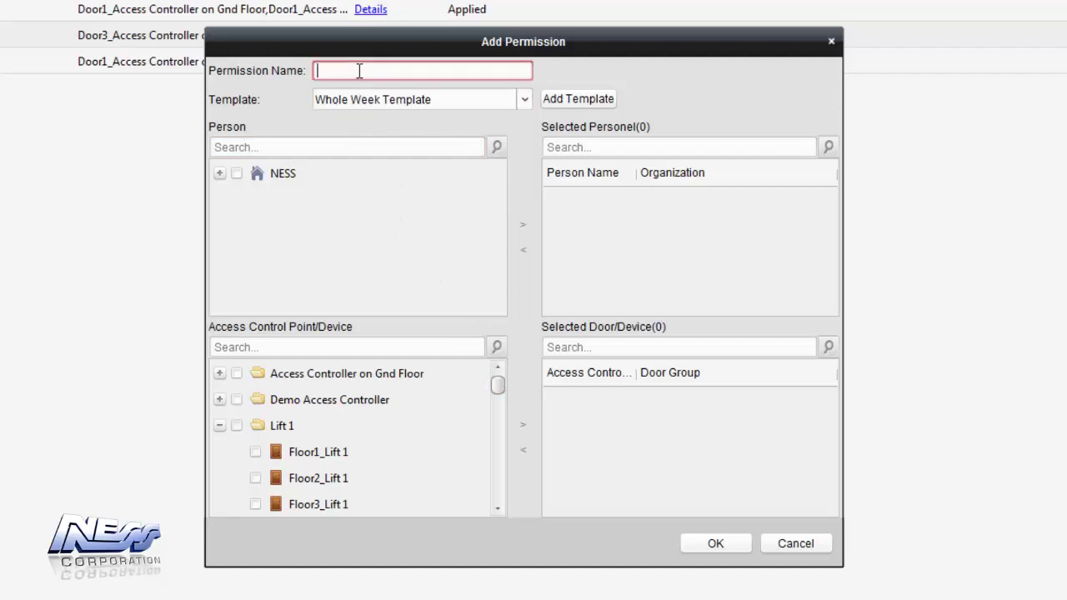
type("Level 2")
key("BackSpace")
type("s 1, 2 & 5")
left_click(360, 70)
type(",")
Step: Add the first person listed under NESS to the permission's selected personnel and widen the person name column
left_click(219, 175)
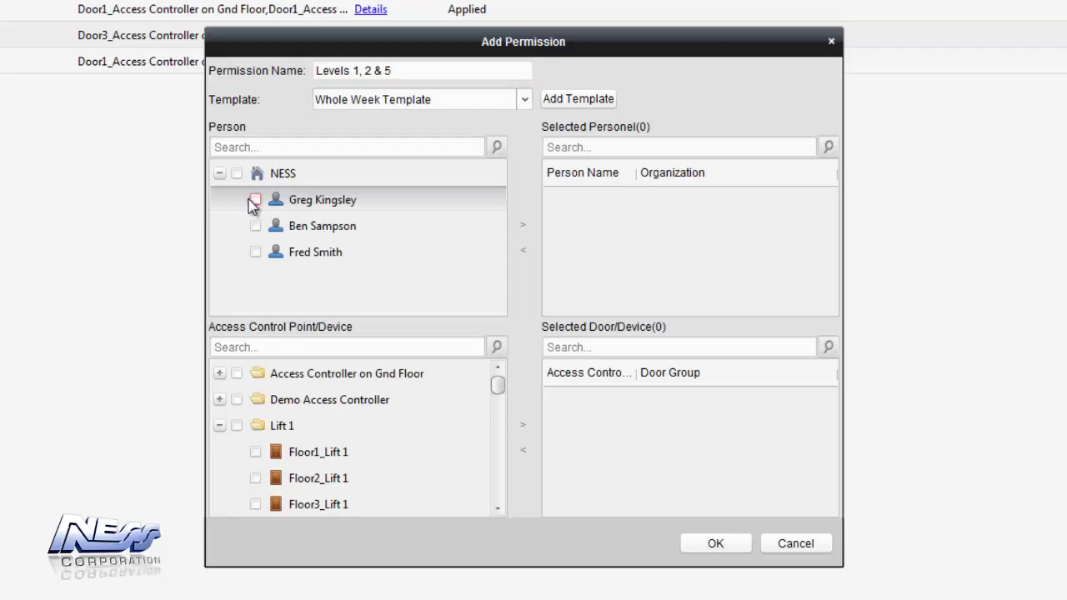
left_click(256, 201)
left_click(522, 227)
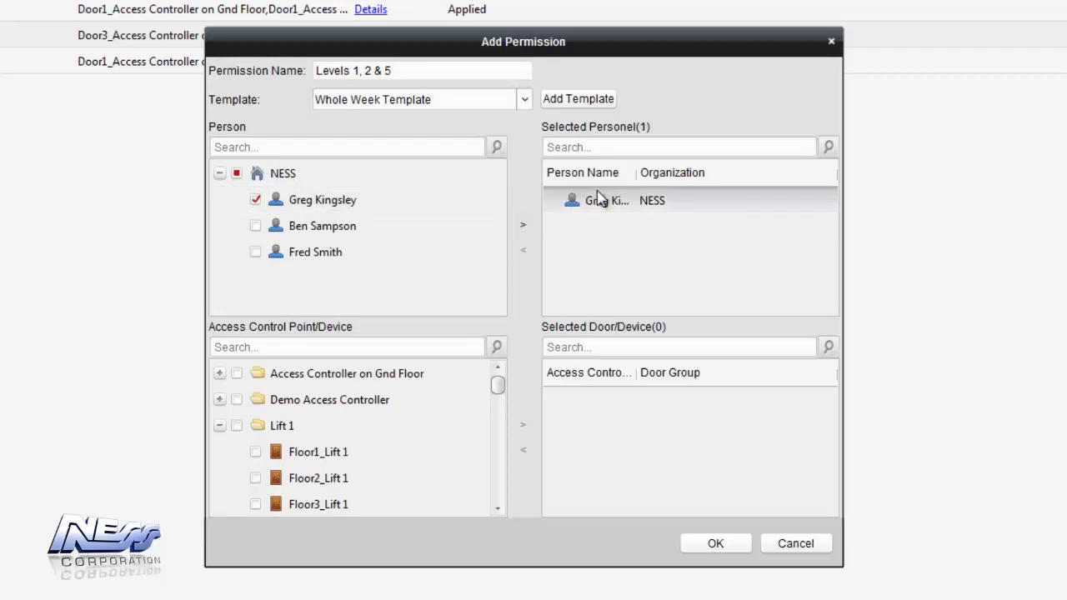
left_click_drag(637, 172, 670, 172)
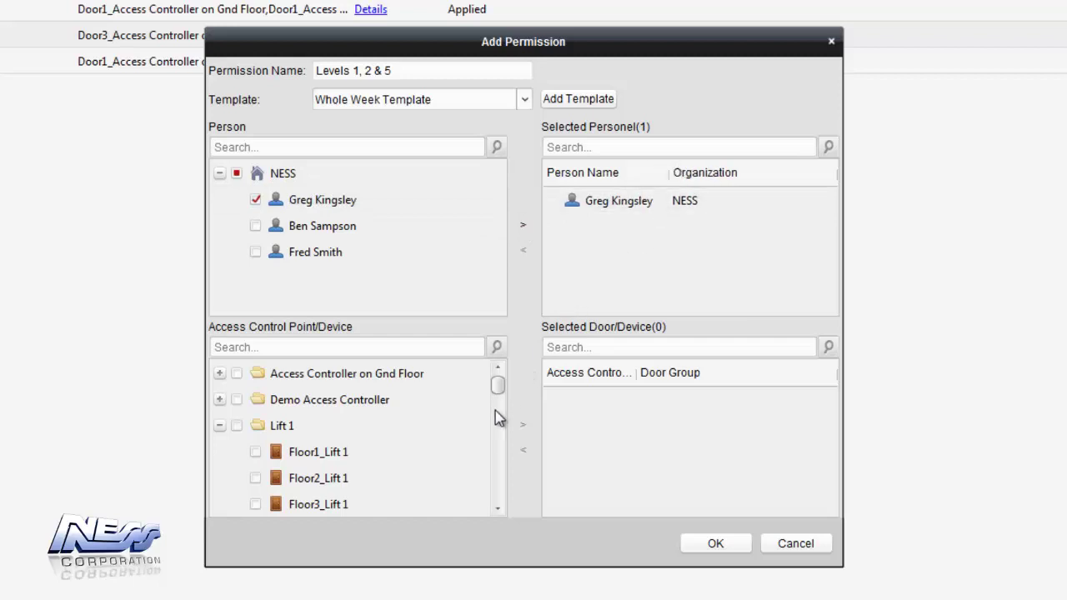
Step: Add Floor1, Floor2 and Floor5 of Lift 1 to the permission's selected doors and widen the access control point column
left_click(498, 509)
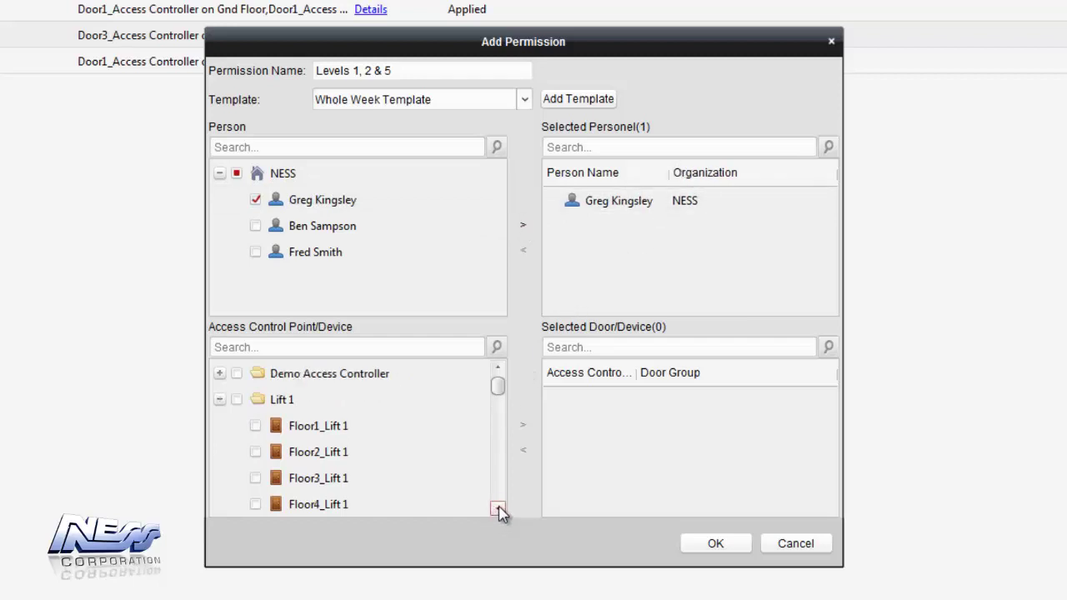
left_click(498, 509)
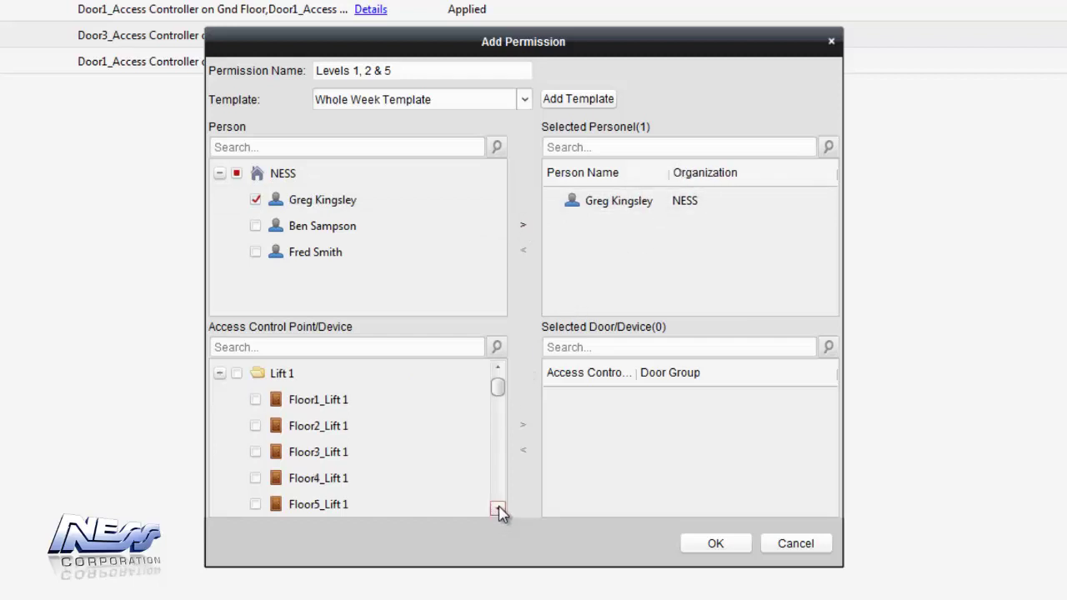
left_click(255, 400)
left_click(255, 426)
left_click(256, 504)
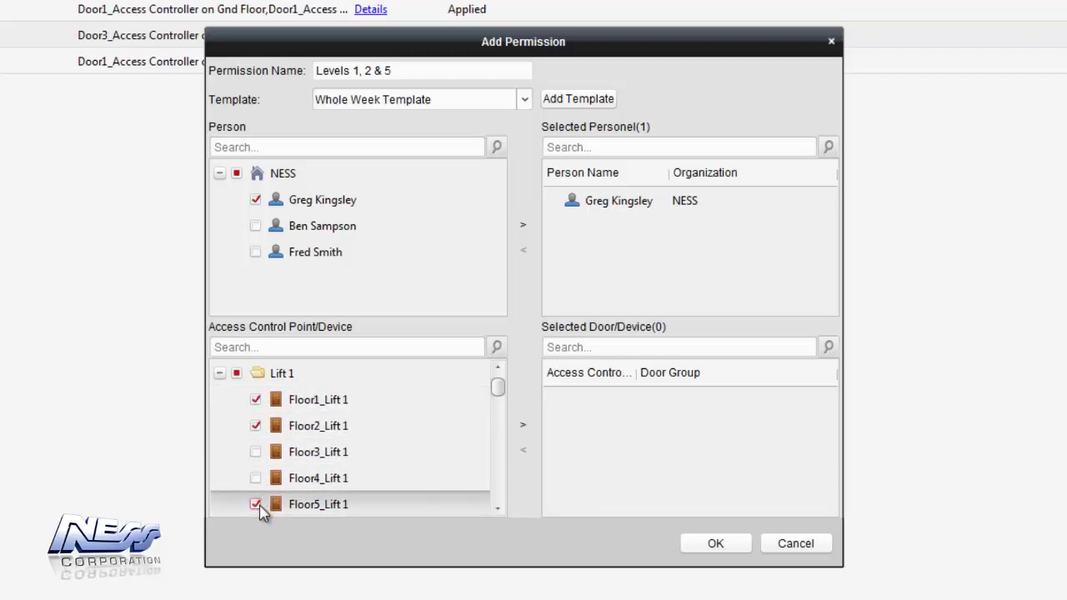
left_click(520, 428)
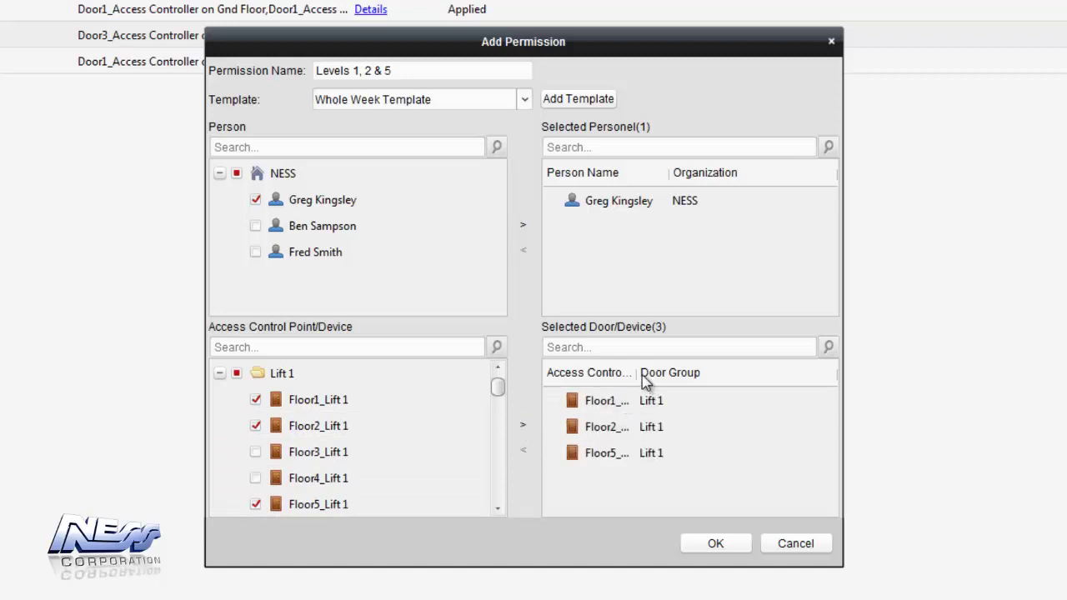
left_click_drag(637, 372, 680, 371)
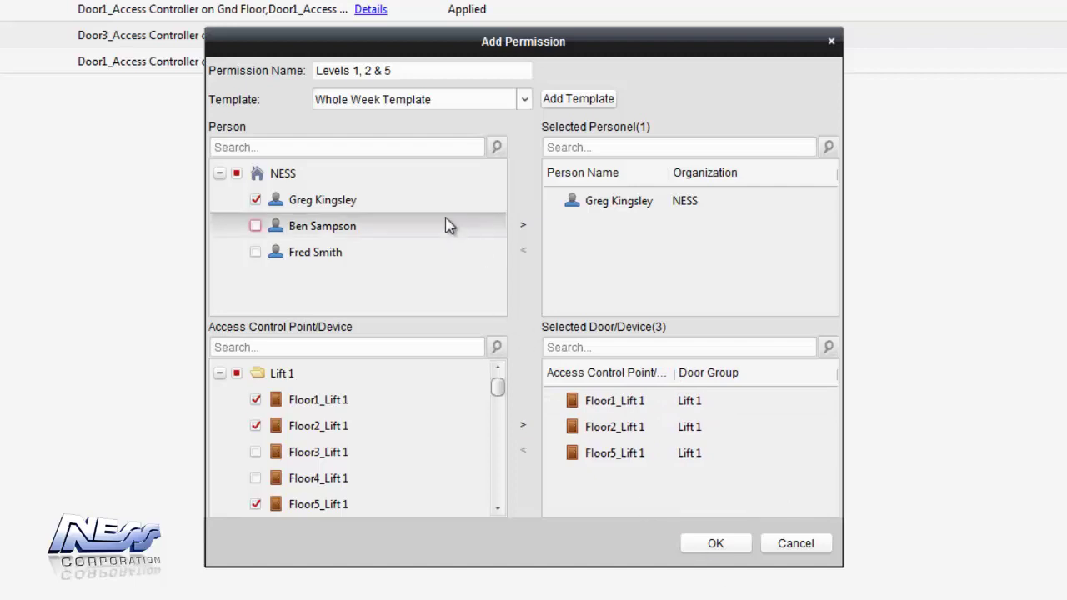
Step: Save the permission with the Whole Week Template and apply the updated data to the devices immediately
left_click(526, 100)
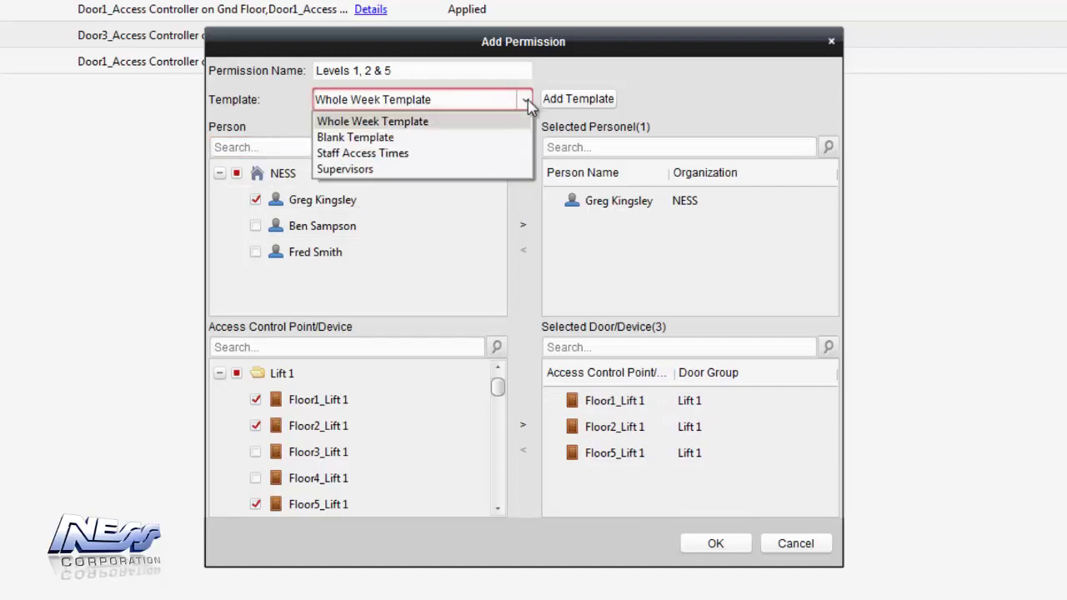
left_click(379, 123)
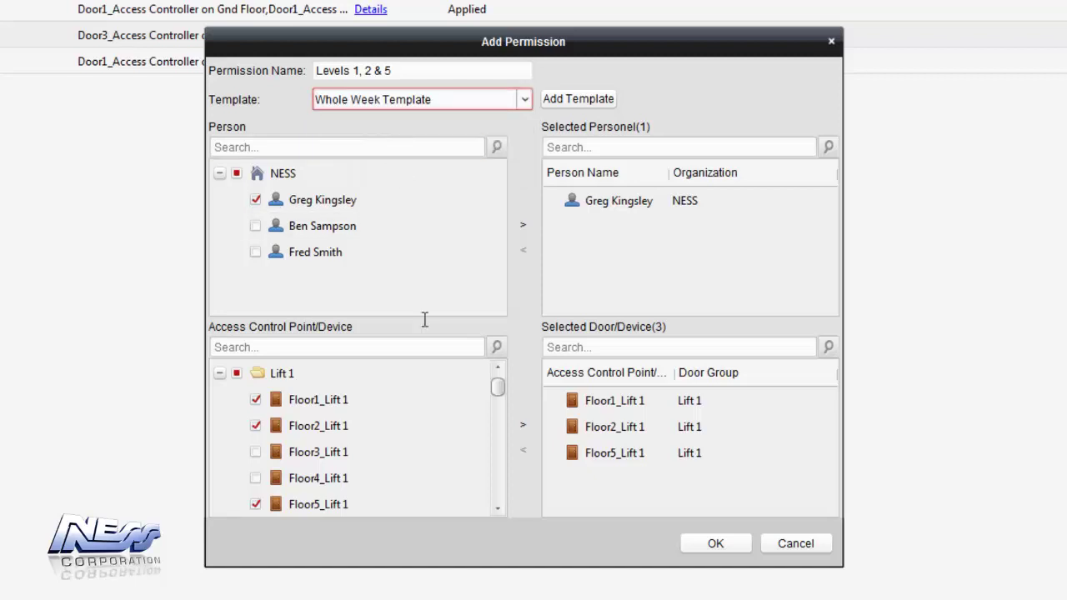
left_click(699, 547)
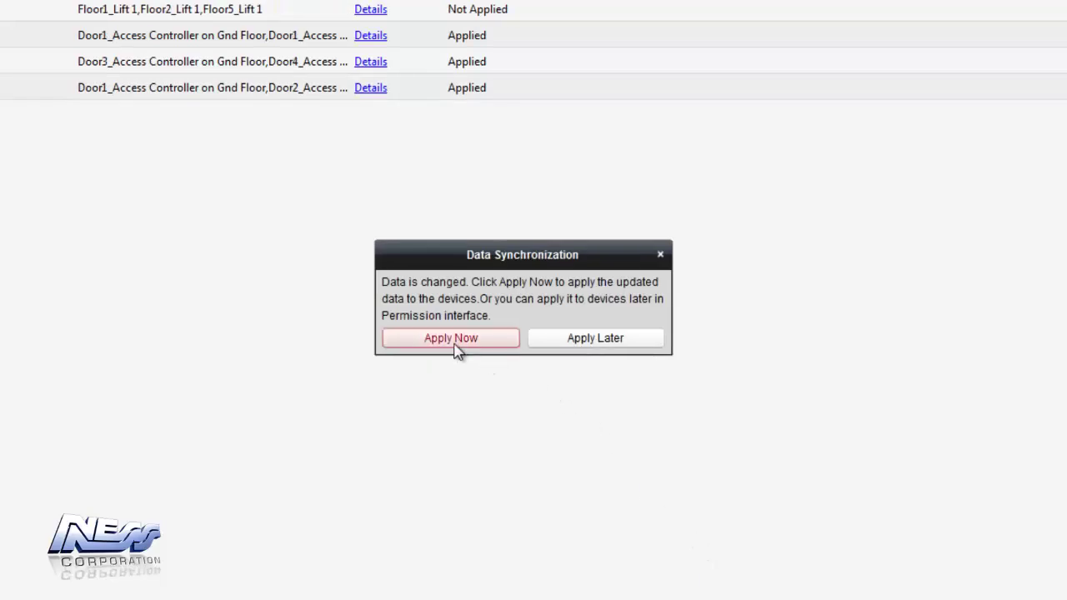
left_click(457, 350)
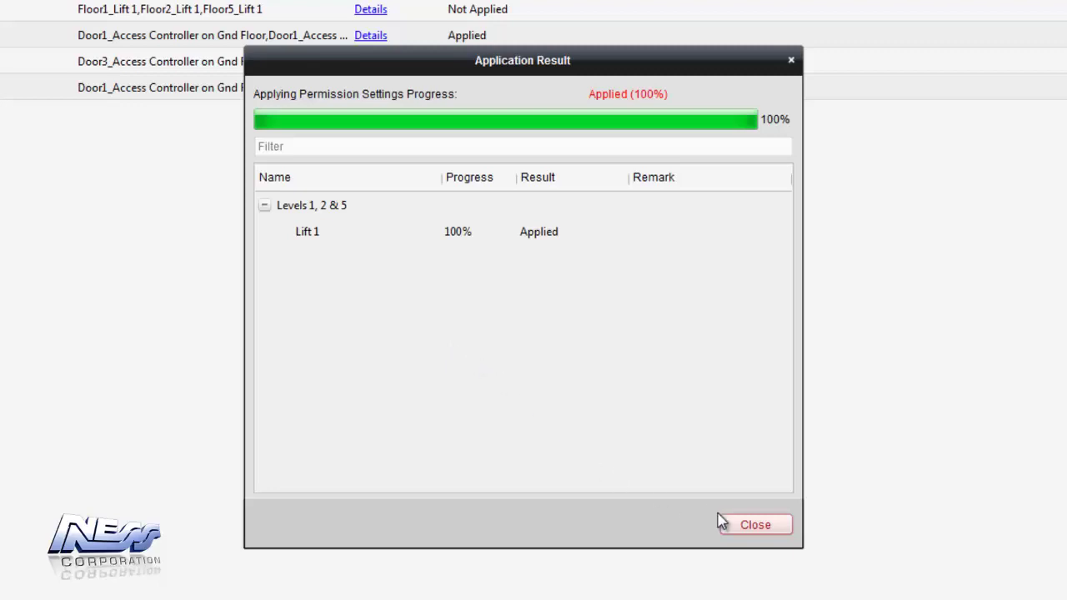
left_click(740, 529)
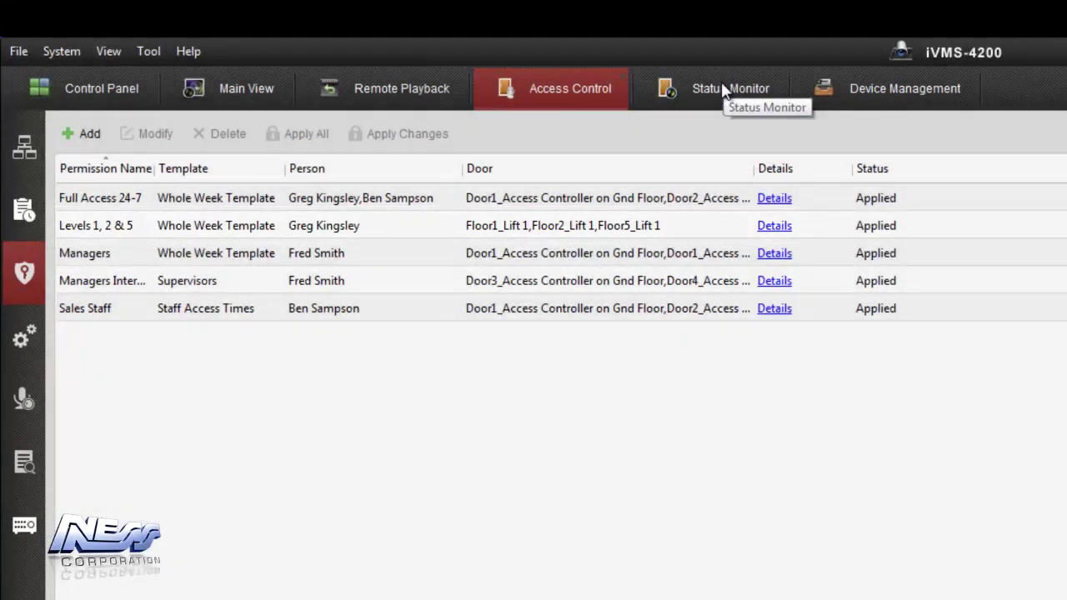
Step: Return to the Status Monitor to view the door status of the Lift 1 floors
left_click(722, 90)
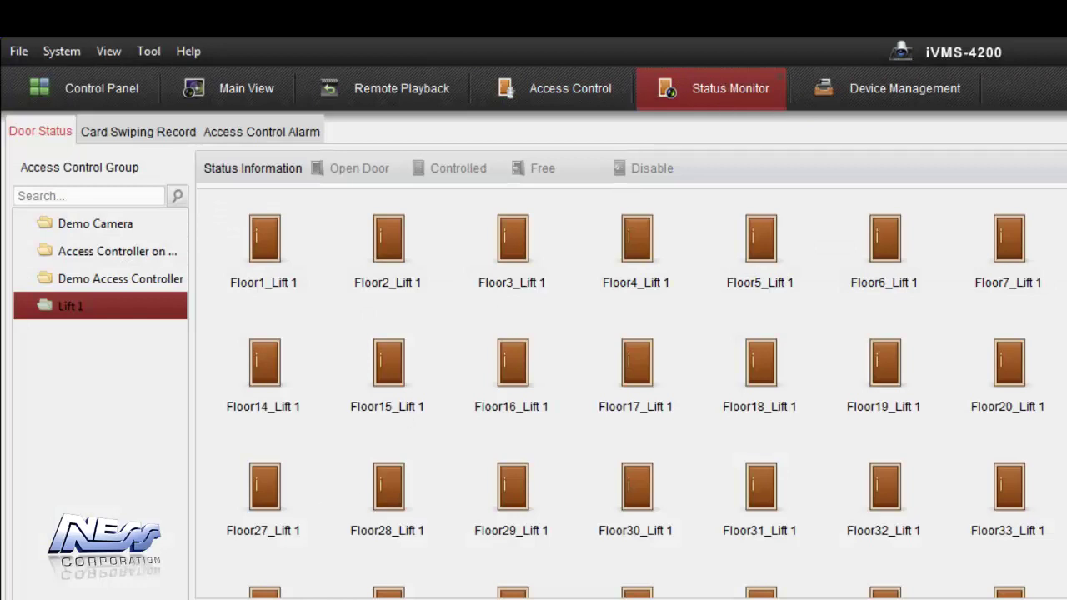